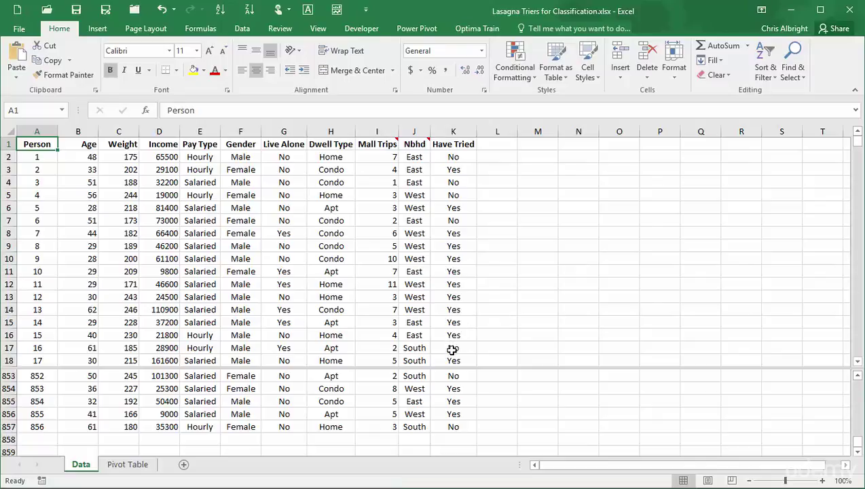
On the Pivot Table sheet, make PivotTable1 count Have Tried in No (361) and Yes (495) columns.
click(117, 467)
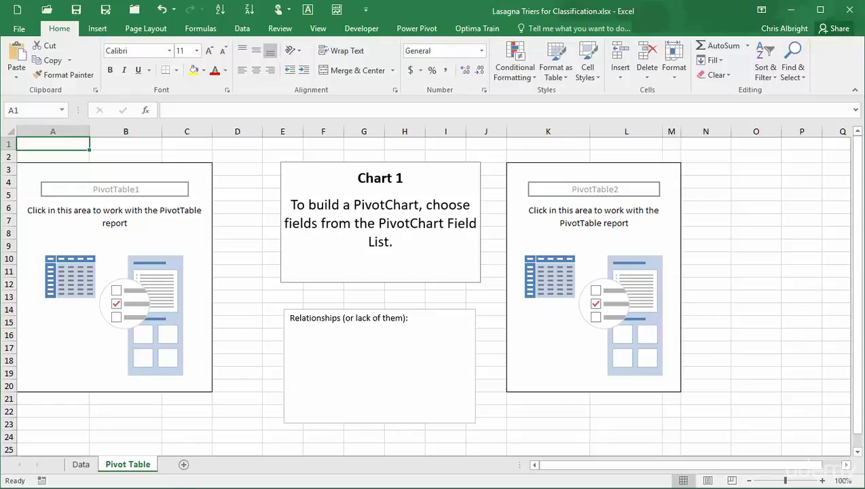
click(30, 170)
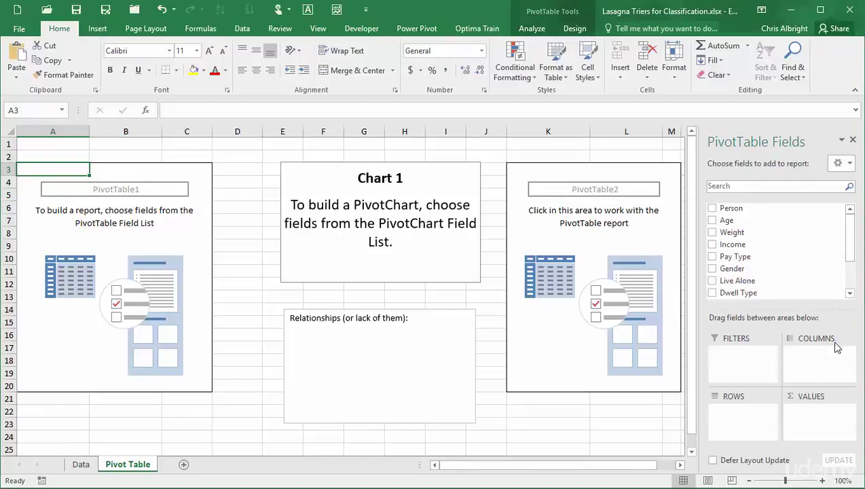
drag(848, 251, 849, 288)
drag(749, 277, 824, 415)
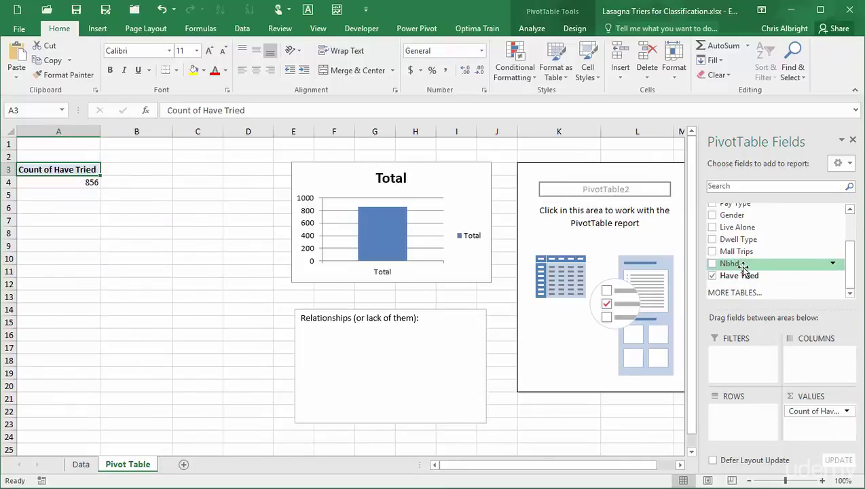
drag(739, 275, 819, 358)
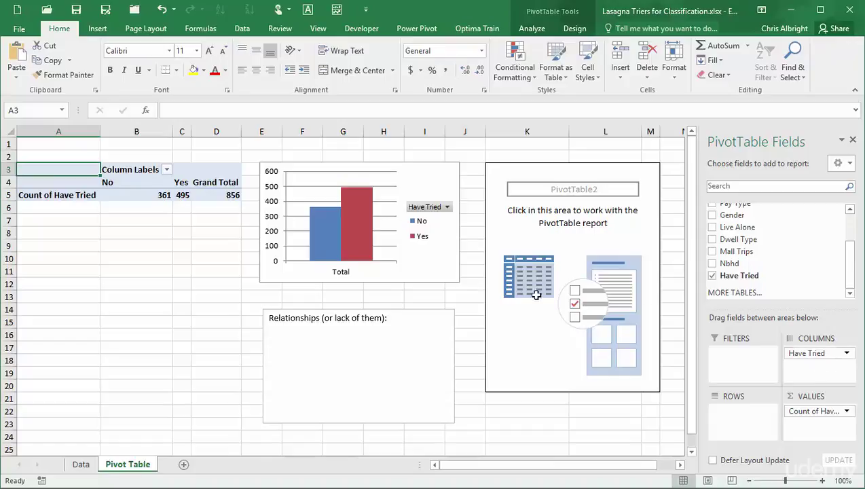
Show PivotTable1's Have Tried counts as % of Row Total: No 42.17%, Yes 57.83%.
right_click(218, 194)
mouse_move(286, 320)
click(412, 361)
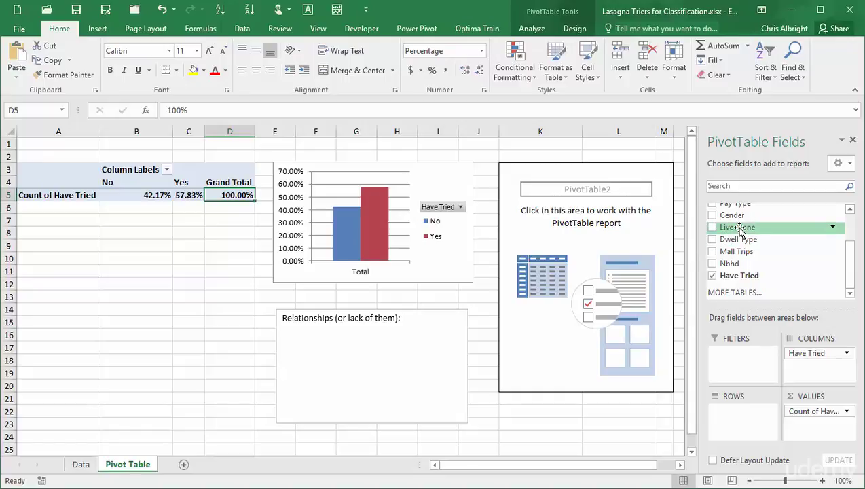
Add Live Alone to PivotTable1's rows and write 'People who live alone more likely to try...' in the Relationships note.
drag(740, 231, 735, 421)
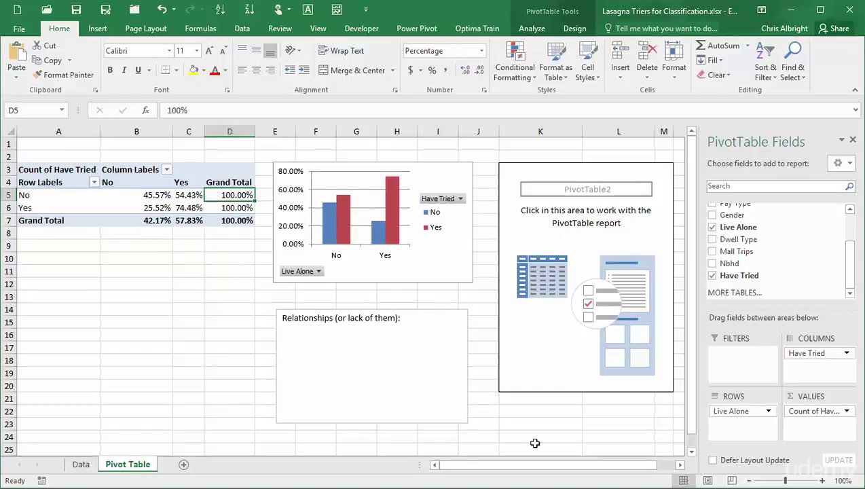
click(286, 342)
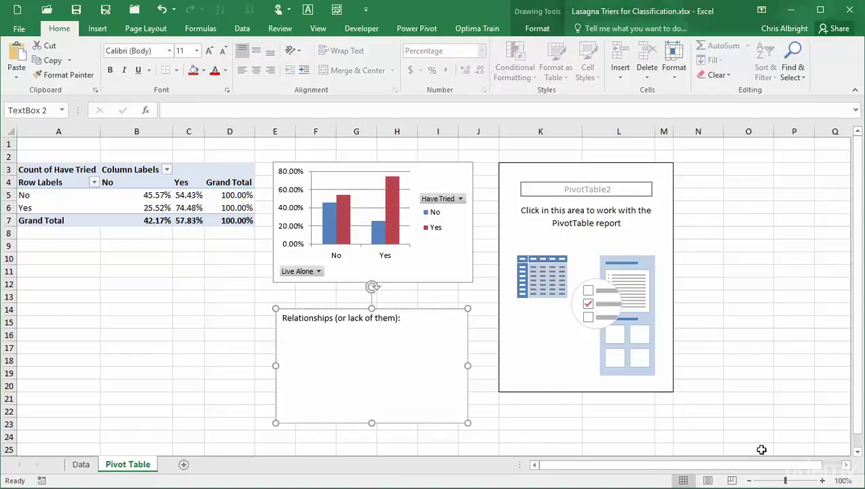
text(People who live a)
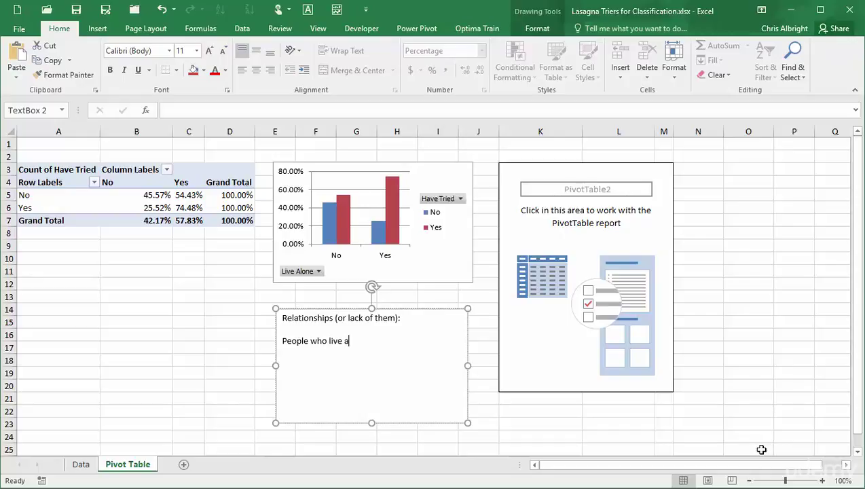
text(lone more likely to t)
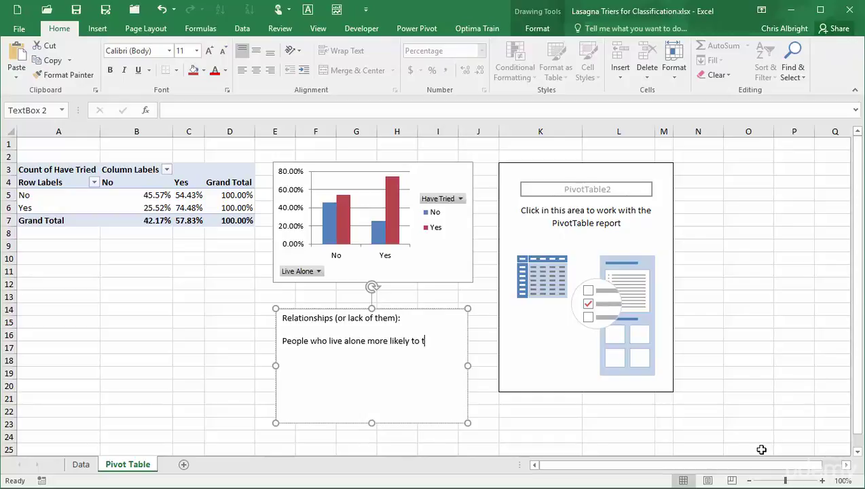
text(ry...)
Make PivotTable2 count Have Tried as No 361, Yes 495 (total 856), and narrow column K.
click(231, 220)
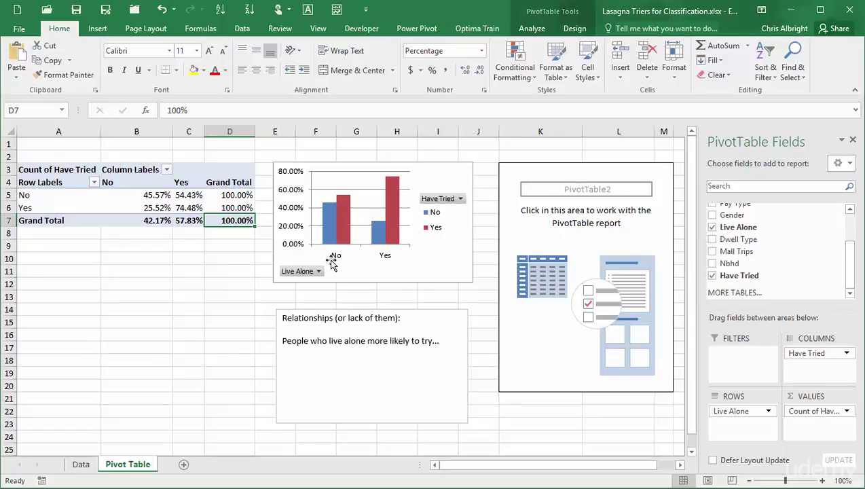
click(505, 170)
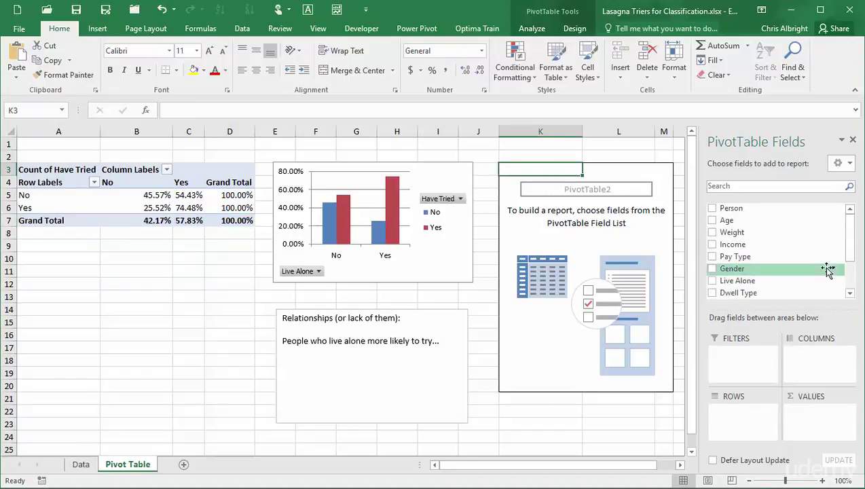
scroll(848, 244, down, 2)
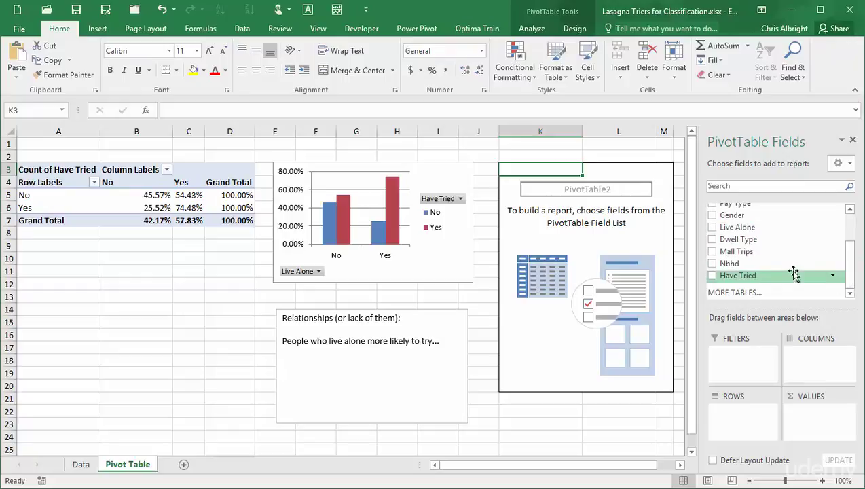
drag(753, 278, 818, 434)
drag(726, 275, 820, 361)
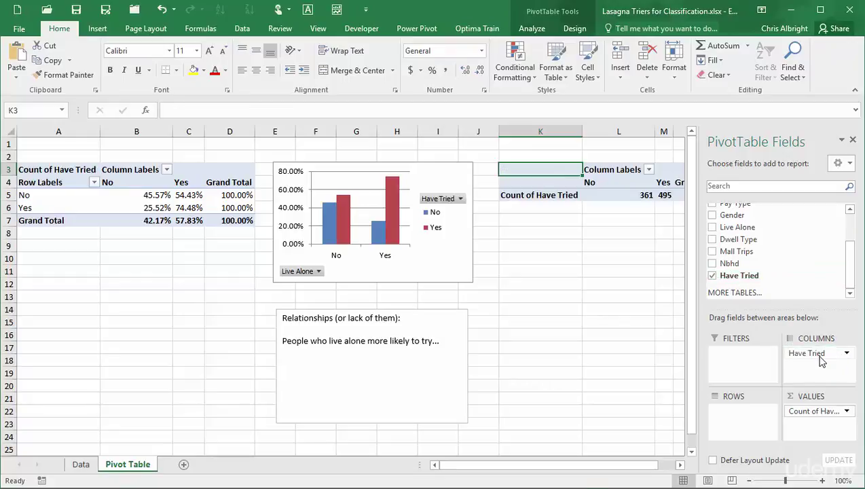
drag(581, 131, 526, 145)
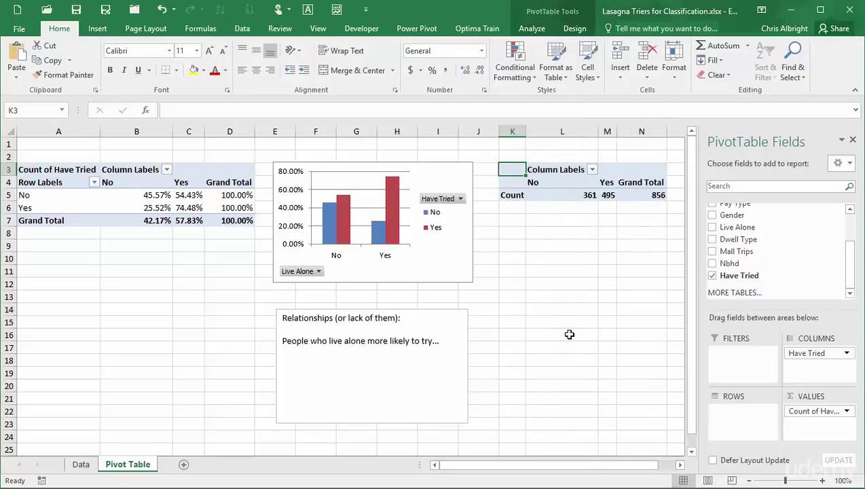
Replace Live Alone with Mall Trips in the first pivot table's rows.
click(83, 169)
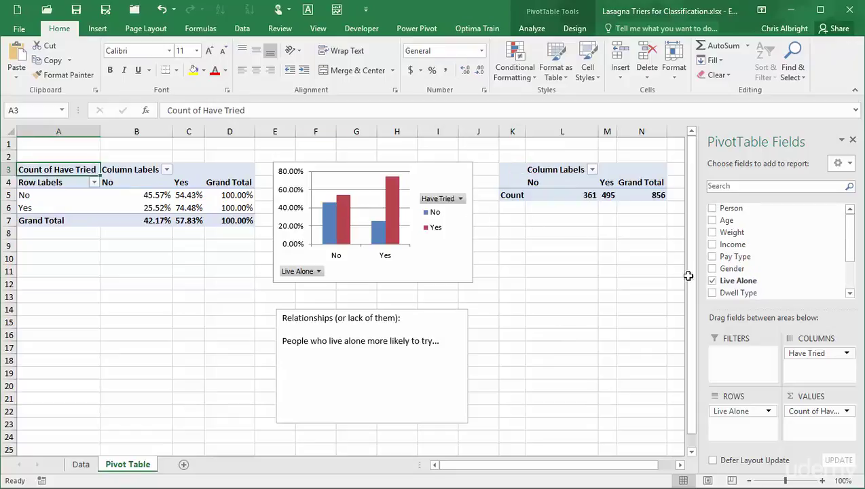
drag(733, 410, 686, 377)
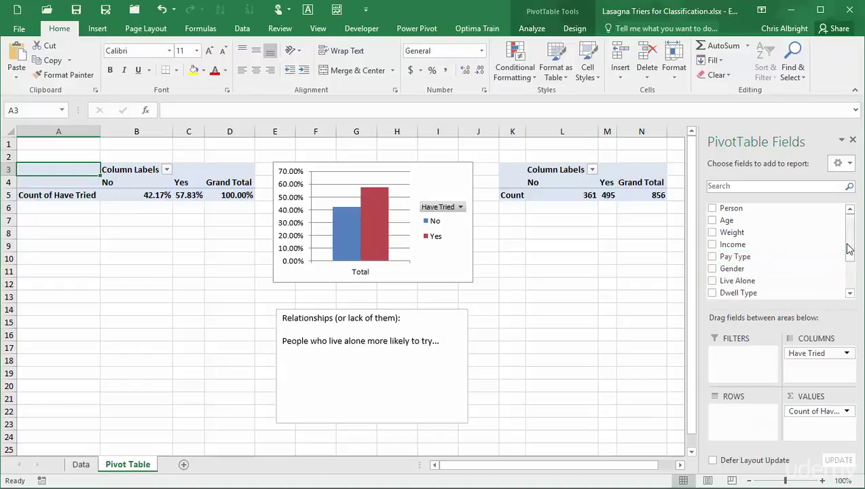
drag(847, 249, 848, 269)
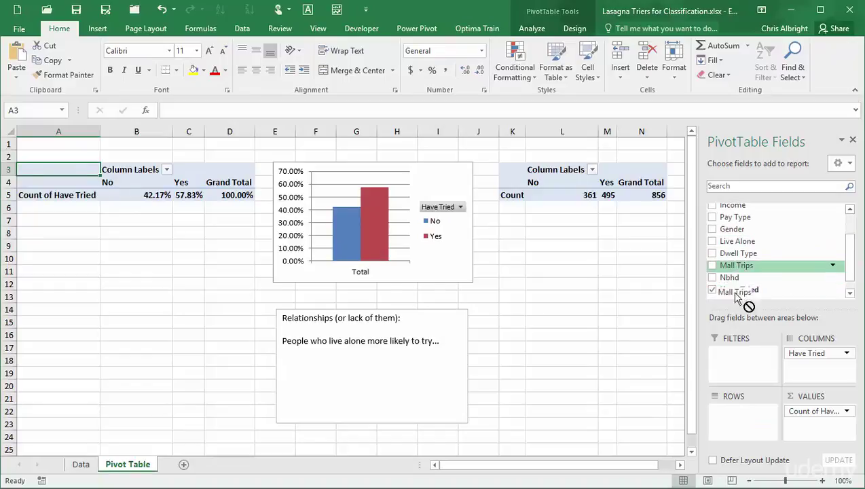
drag(736, 301, 737, 420)
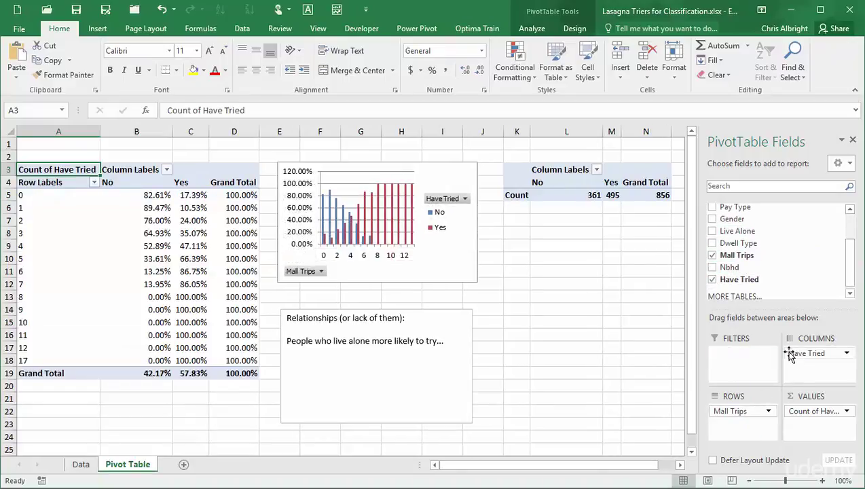
Add Mall Trips as rows of the second pivot table, giving counts for 0–17 trips.
click(514, 185)
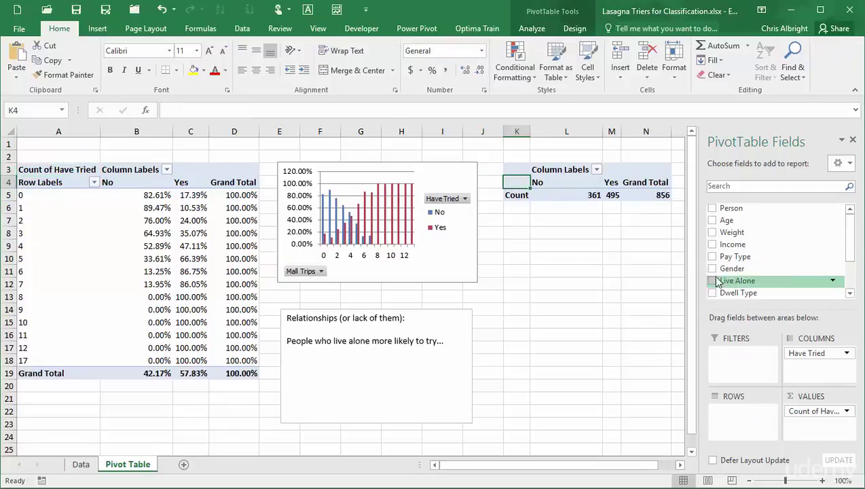
scroll(849, 244, down, 2)
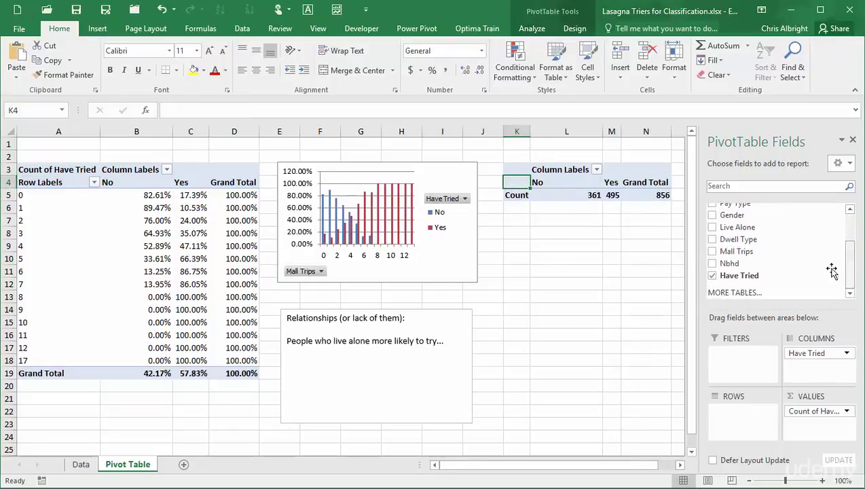
drag(739, 253, 733, 422)
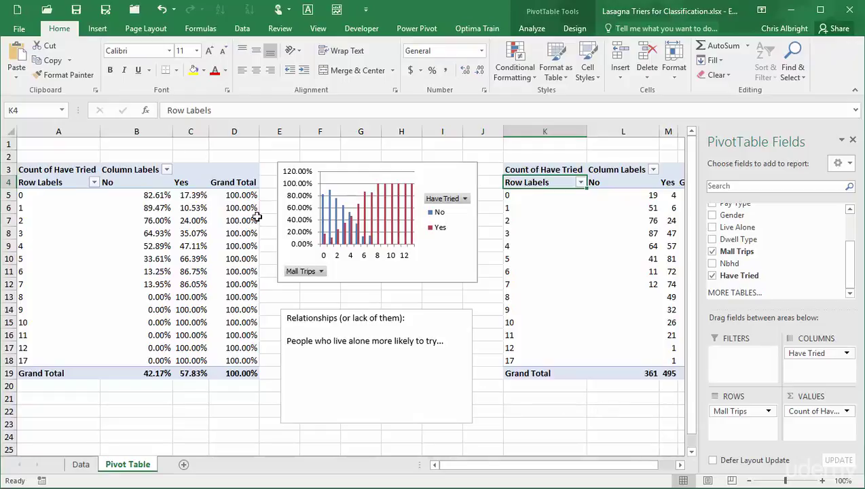
Replace Mall Trips with Age in the first pivot and group ages into bands 22-31 through 62-71.
click(91, 165)
drag(756, 414, 651, 416)
drag(731, 222, 740, 414)
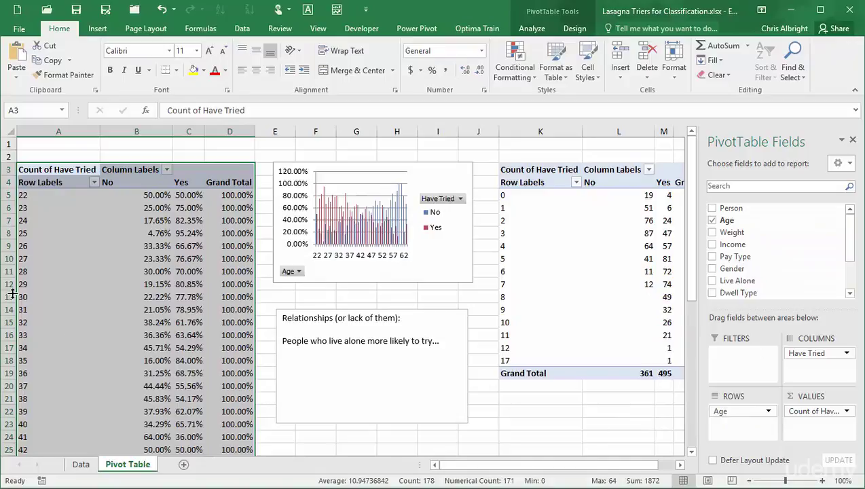
click(23, 284)
right_click(23, 283)
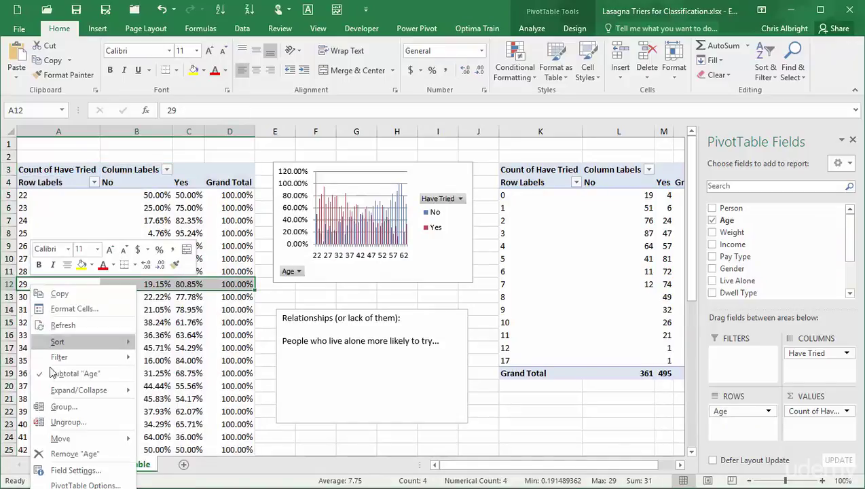
click(54, 408)
click(45, 430)
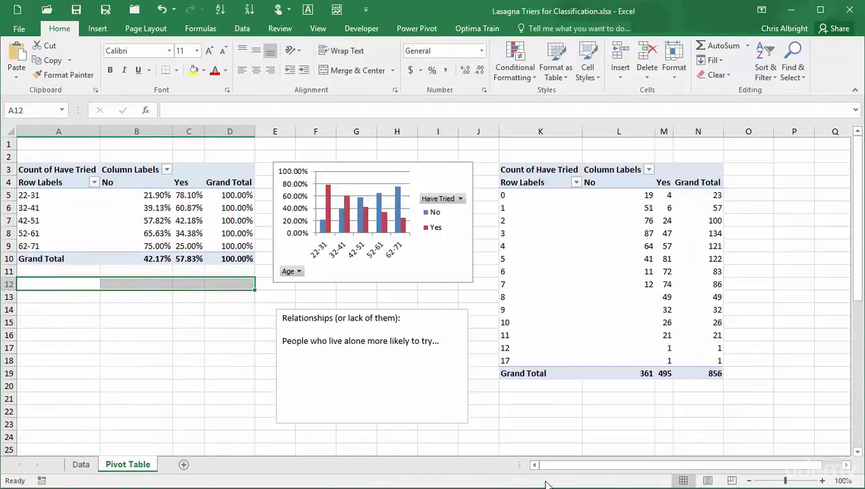
Swap Mall Trips for Age in the second pivot table's rows.
click(511, 168)
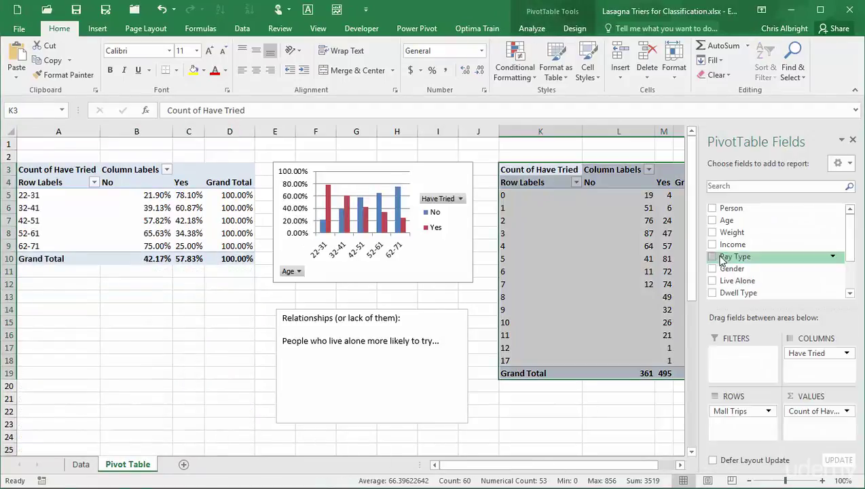
drag(730, 417, 610, 412)
drag(725, 221, 721, 412)
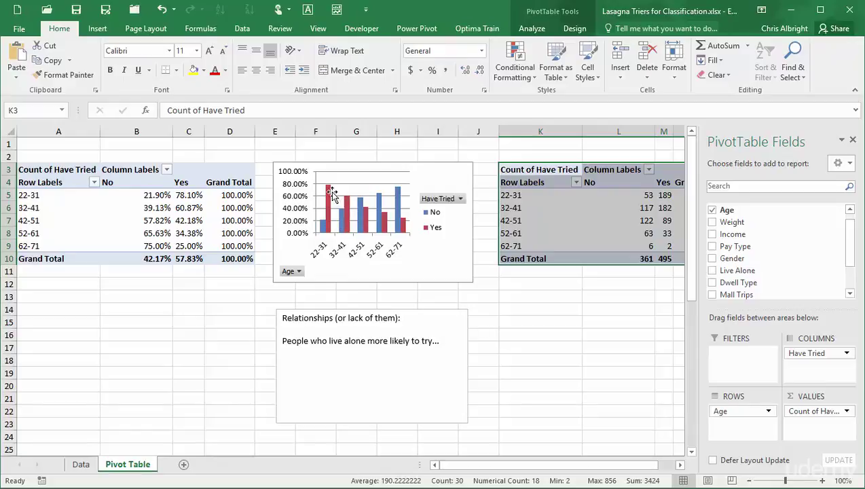
Replace Age with Income in the first pivot and group incomes by 10000, from 2600-12599 upward.
mouse_move(329, 216)
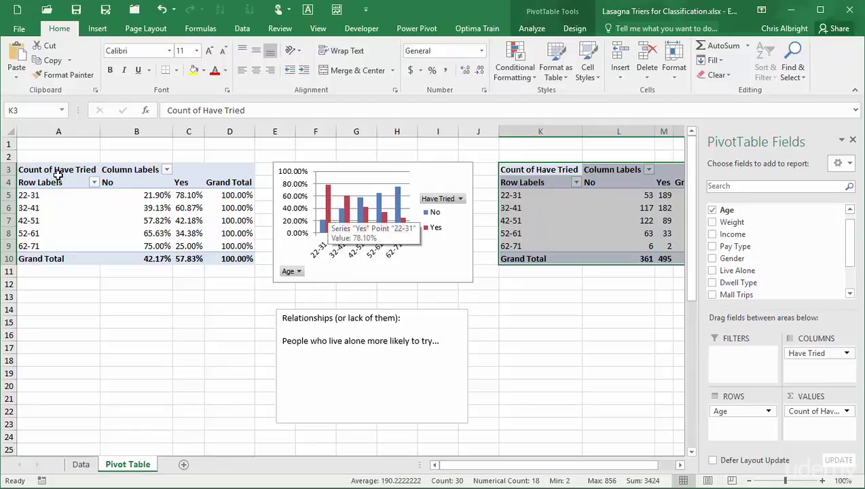
click(34, 170)
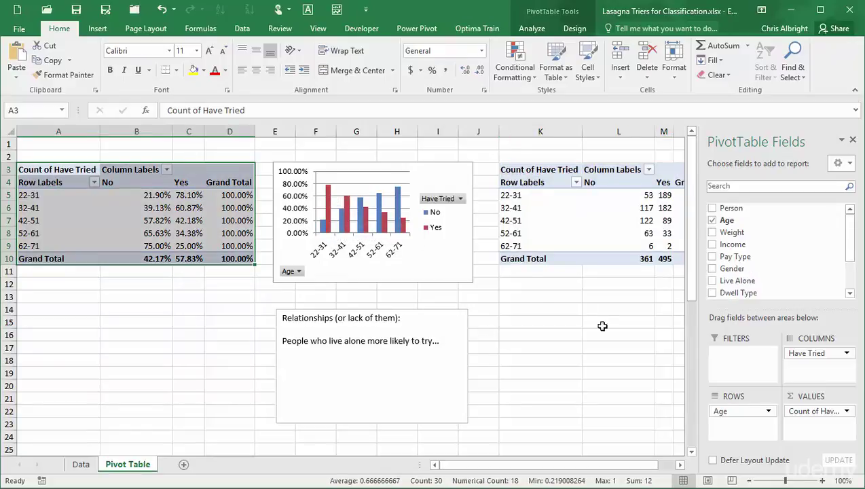
drag(735, 411, 604, 411)
drag(727, 247, 732, 424)
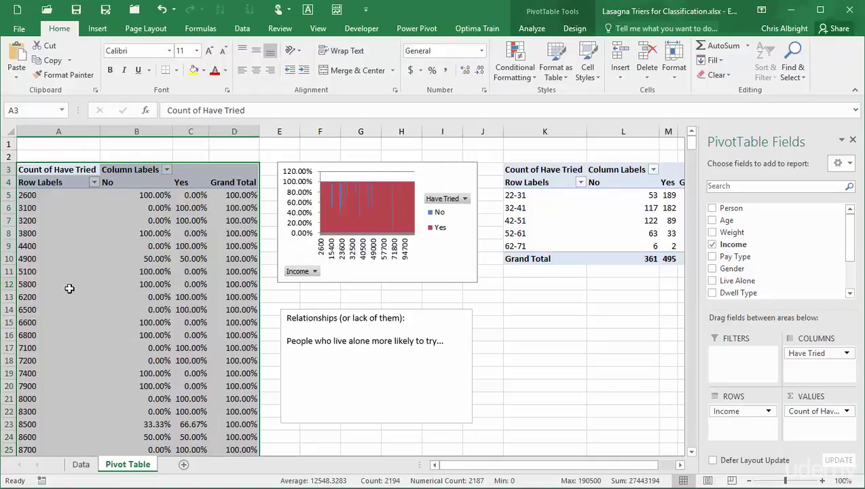
click(27, 285)
right_click(27, 285)
click(71, 407)
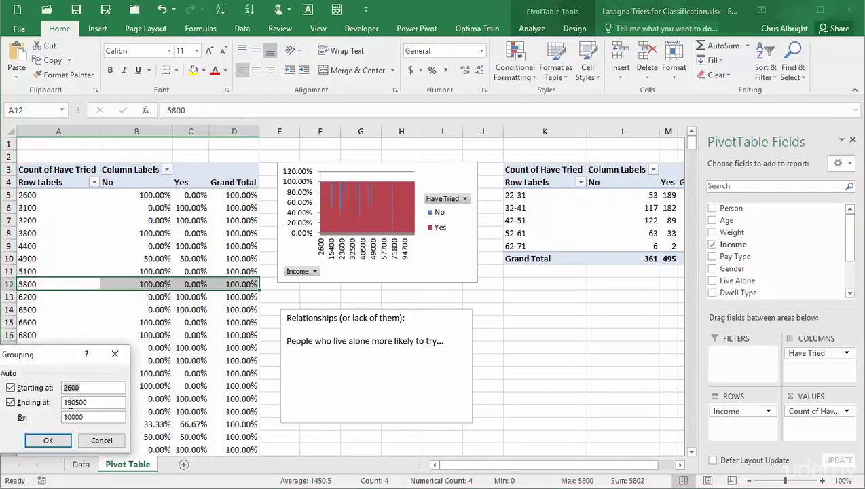
click(48, 440)
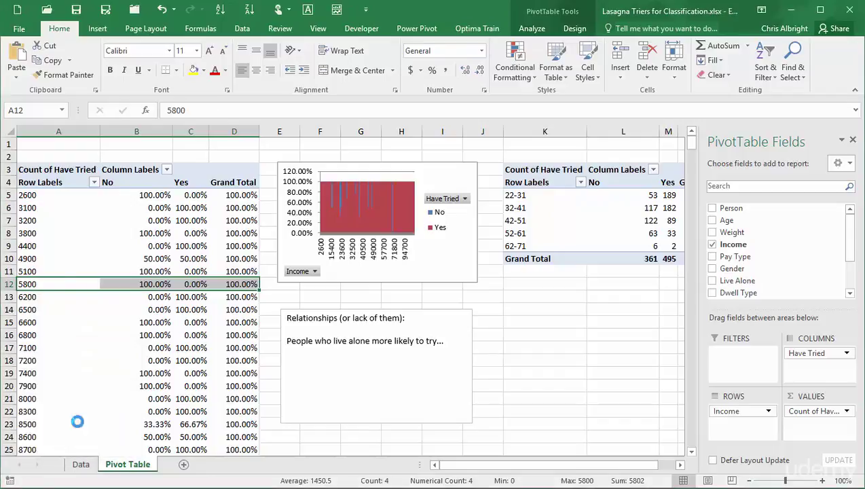
Swap Age for Income in the second pivot table's rows.
click(535, 170)
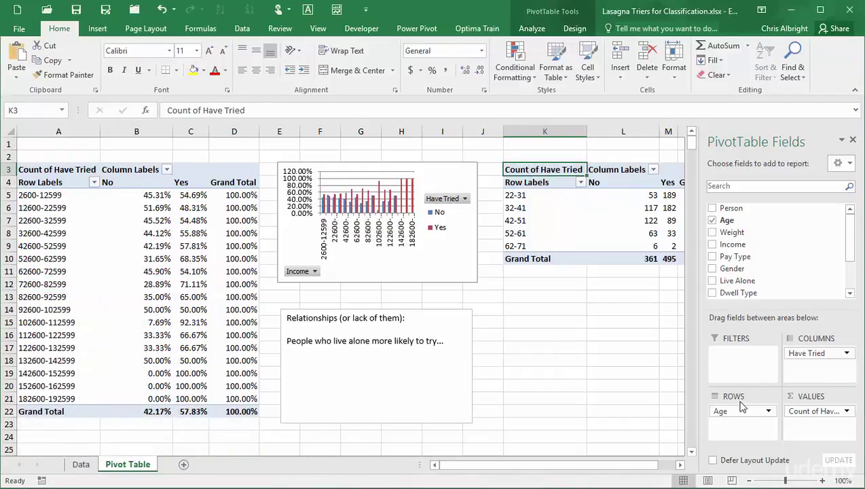
drag(732, 410, 648, 407)
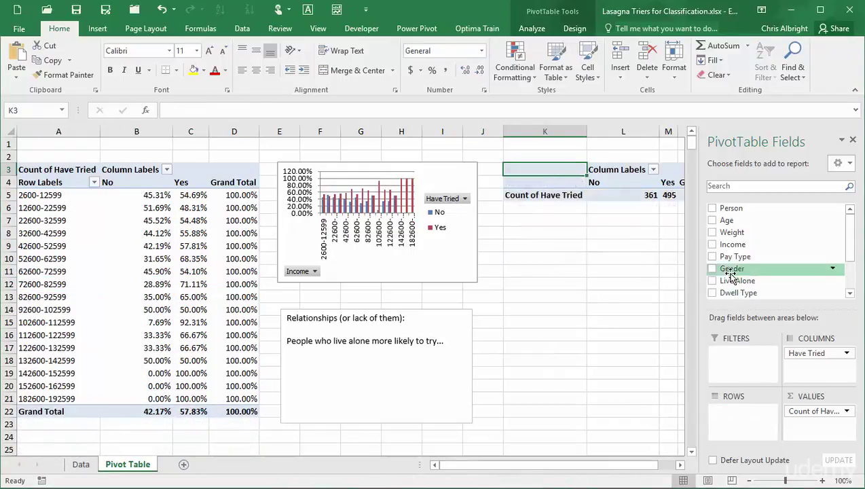
drag(731, 245, 745, 427)
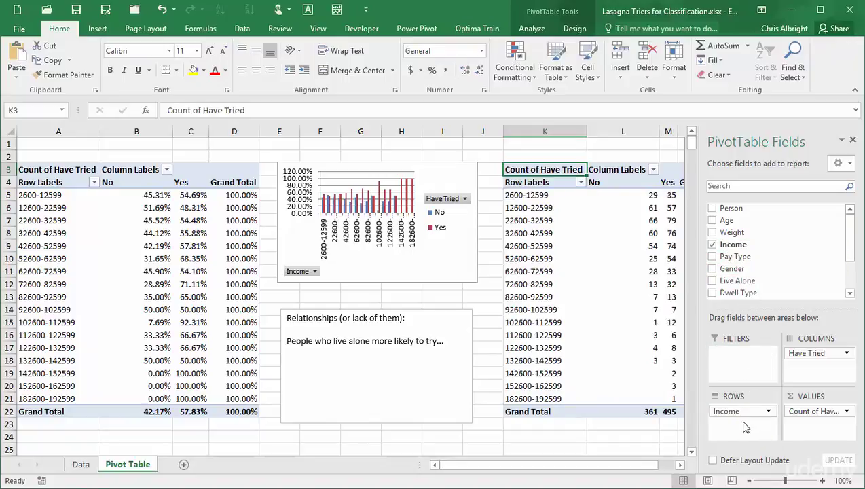